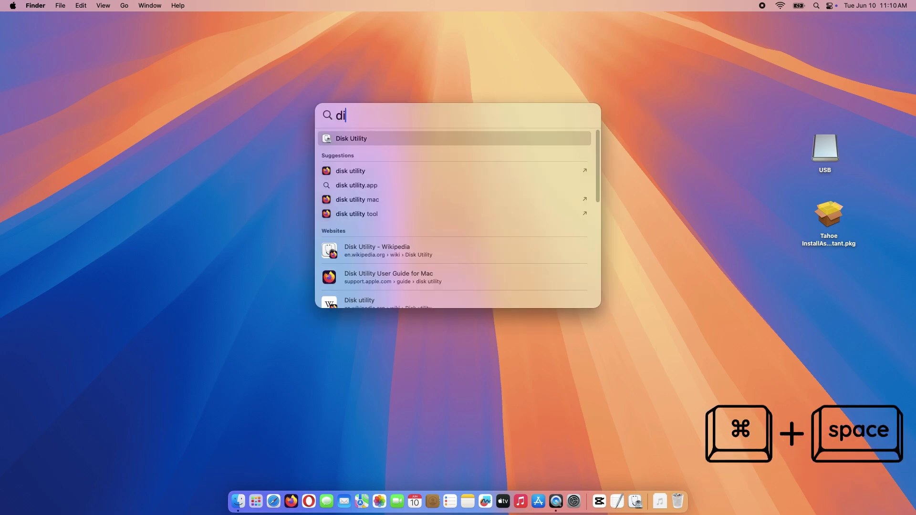
text(sk tu)
Step: Trim the Spotlight search back to 'disk' so Disk Utility appears as the top result
key(BackSpace)
key(BackSpace)
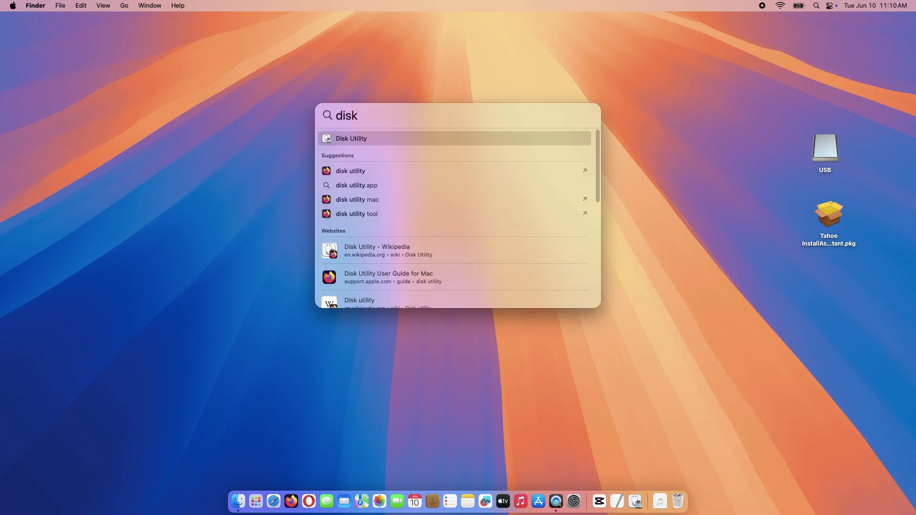
Step: Launch Disk Utility, show all devices, and select the SanDisk Cruzer Blade Media drive
click(349, 140)
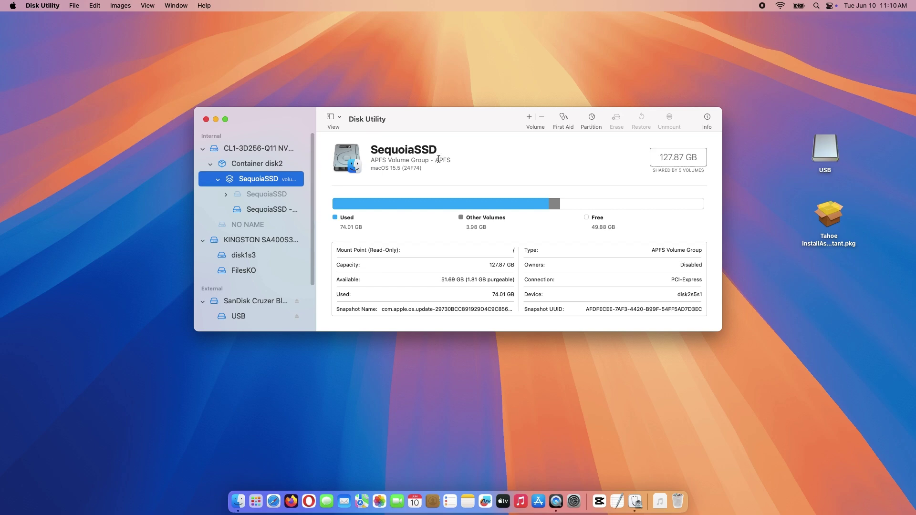
click(340, 116)
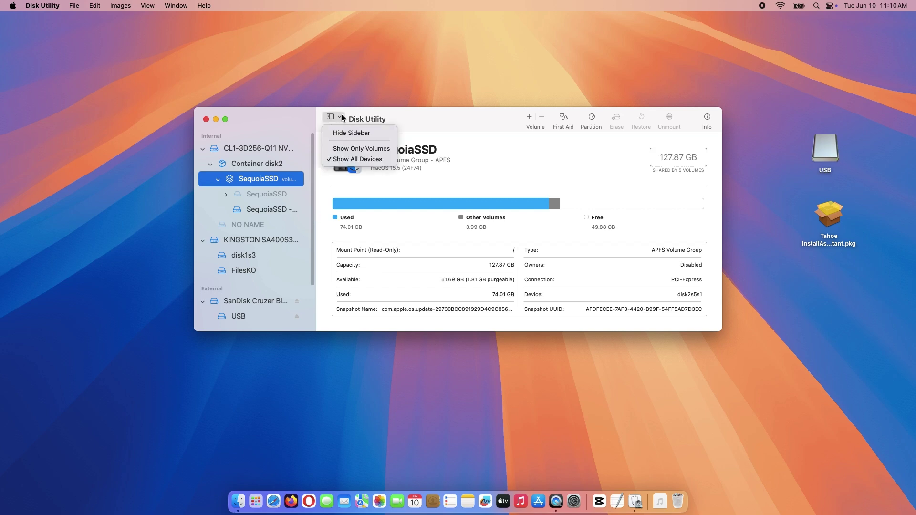
click(359, 160)
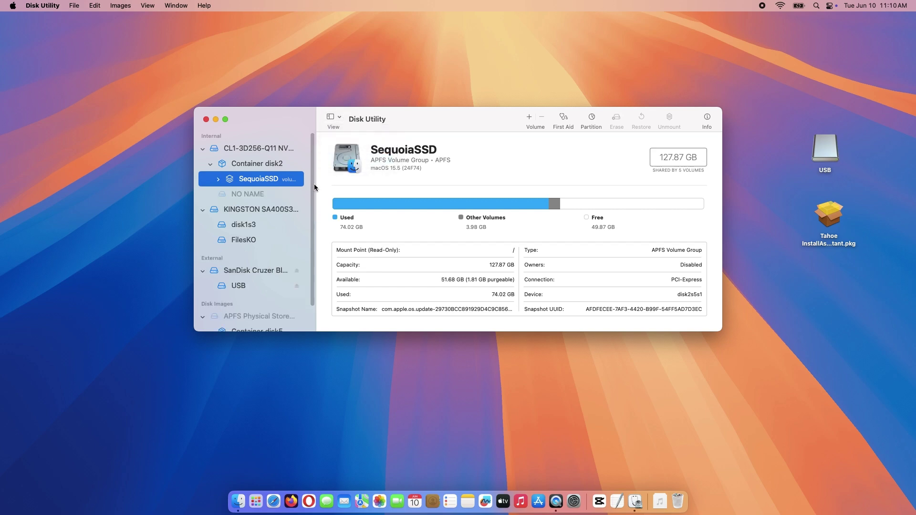
mouse_move(212, 259)
click(248, 273)
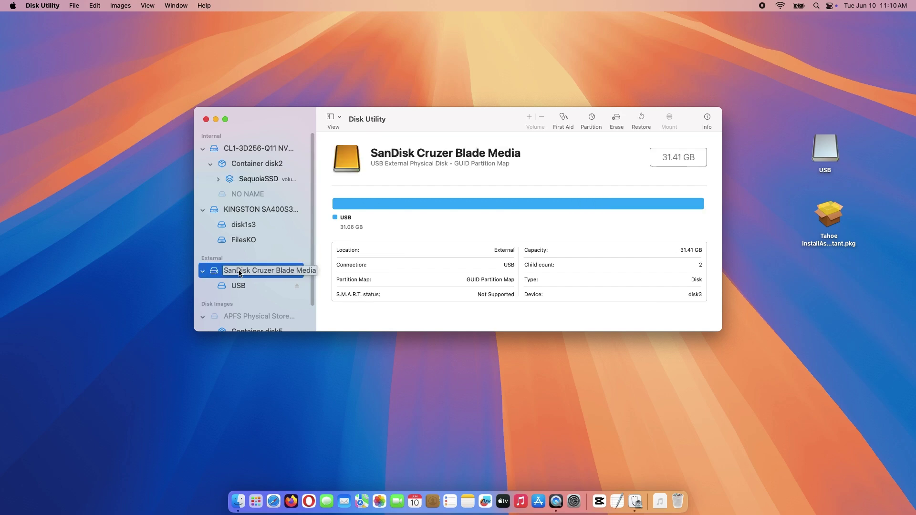
Step: Set up the USB erase with Mac OS Extended (Journaled) format and GUID Partition Map
click(619, 119)
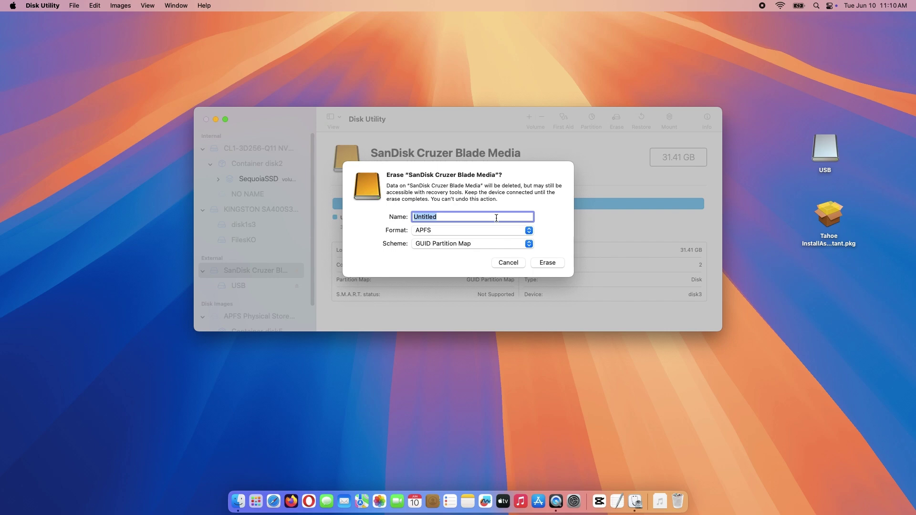
text(TAHOE)
click(449, 231)
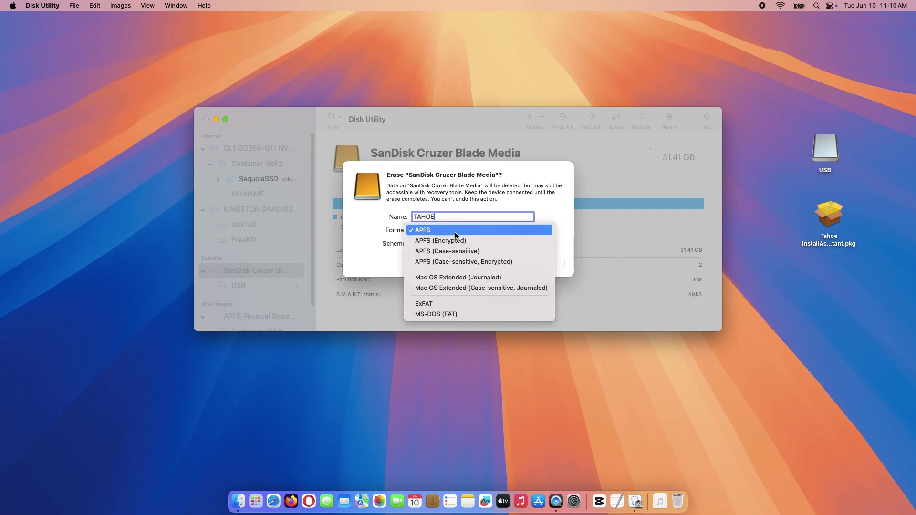
click(443, 278)
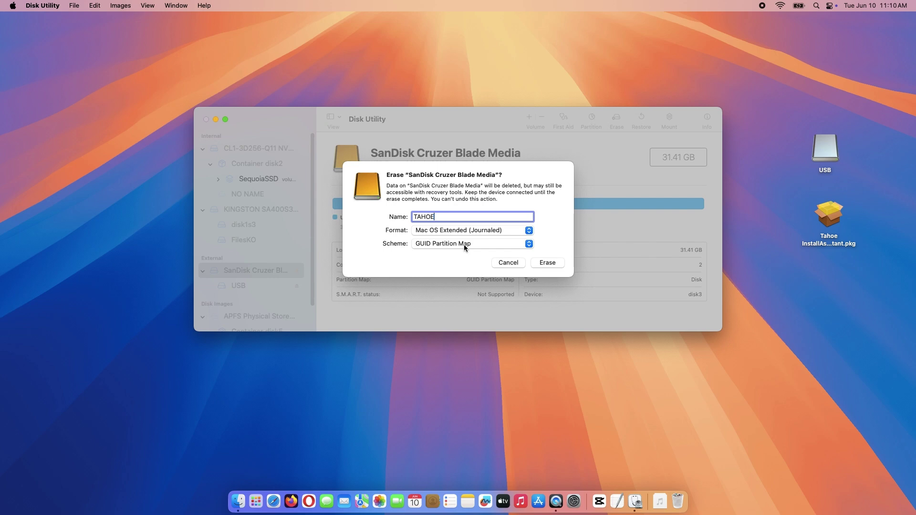
click(464, 244)
click(438, 248)
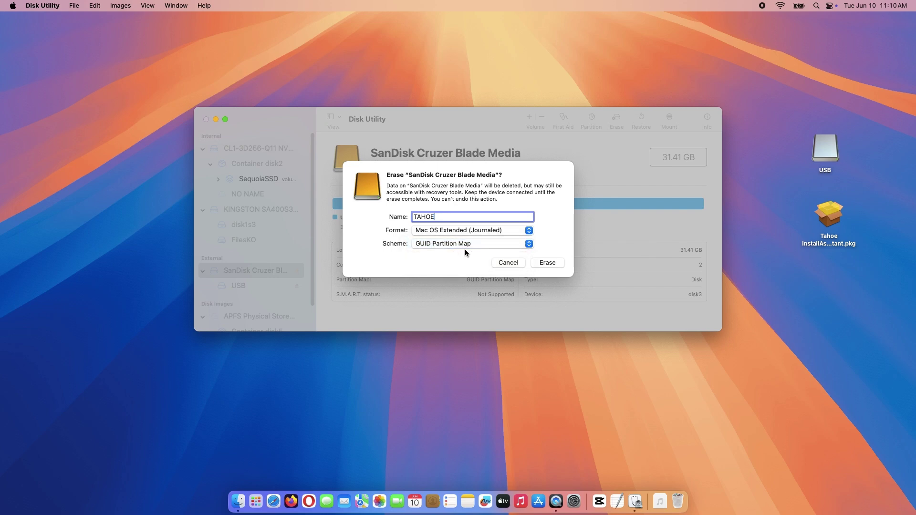
Step: Erase the drive as TAHOE, dismiss the progress sheet, and quit Disk Utility
click(548, 263)
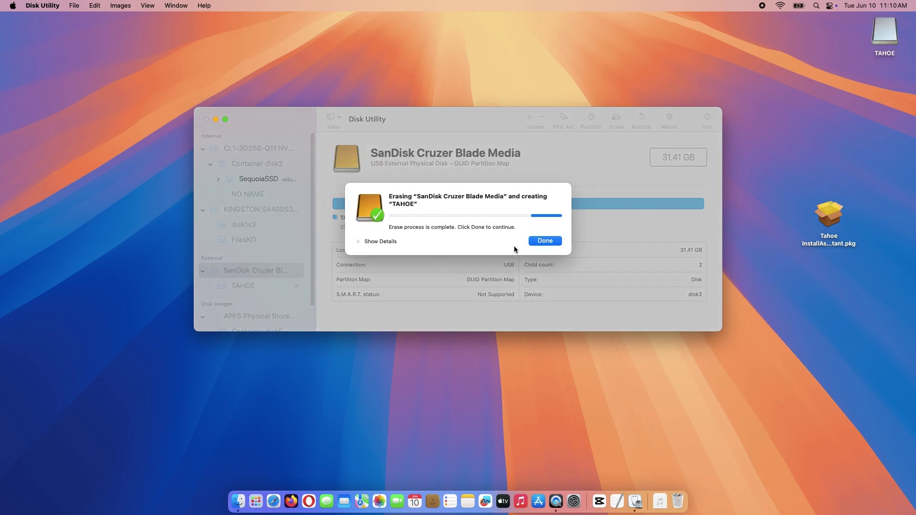
click(539, 241)
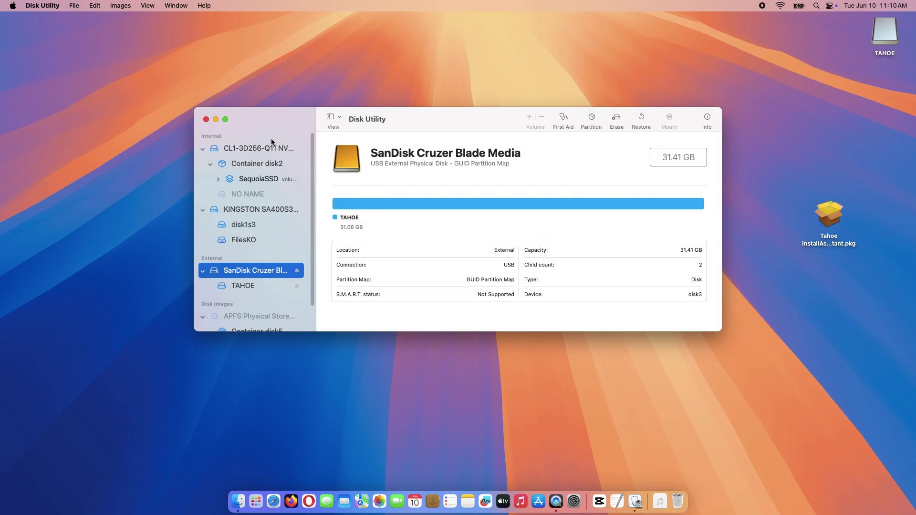
click(206, 120)
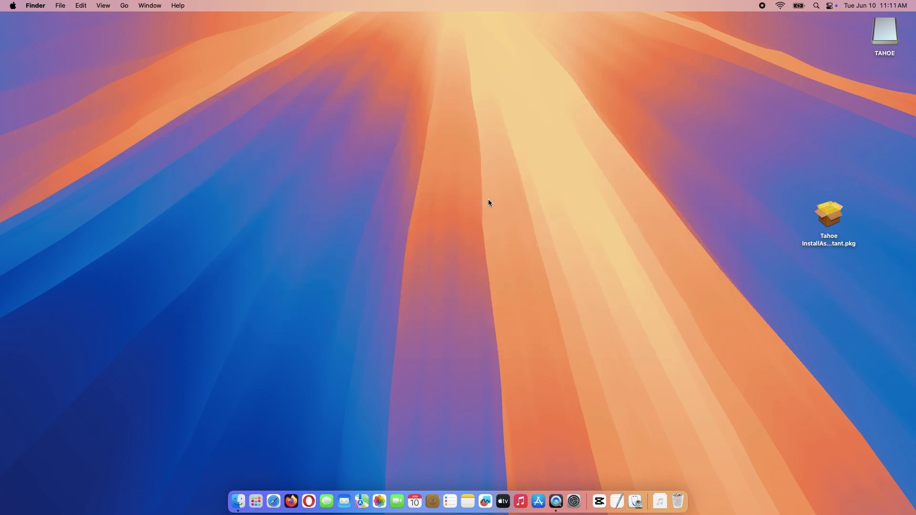
Step: Install the Tahoe InstallAssistant package, authorizing it with the administrator password
double_click(830, 221)
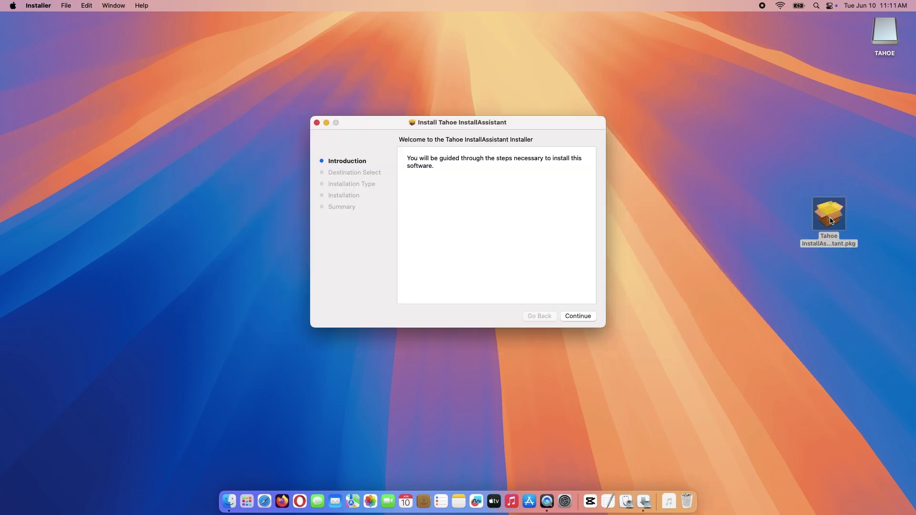
click(586, 316)
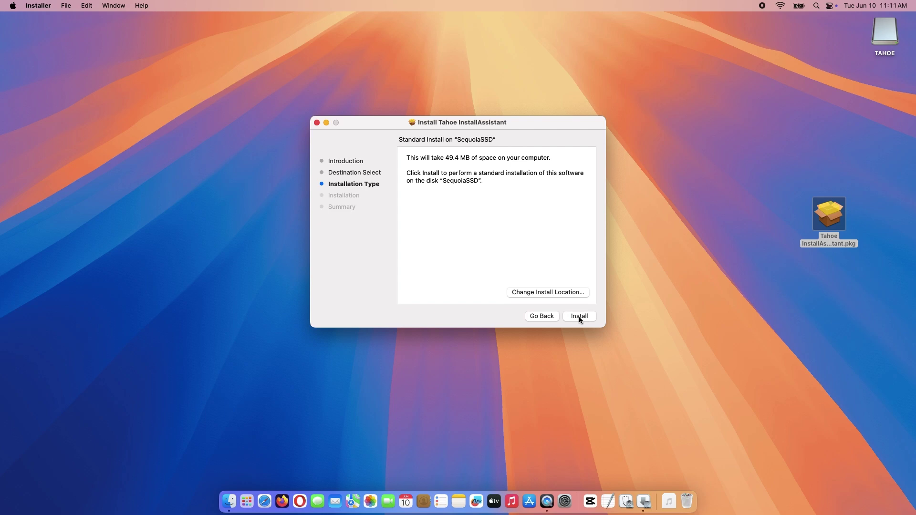
click(579, 318)
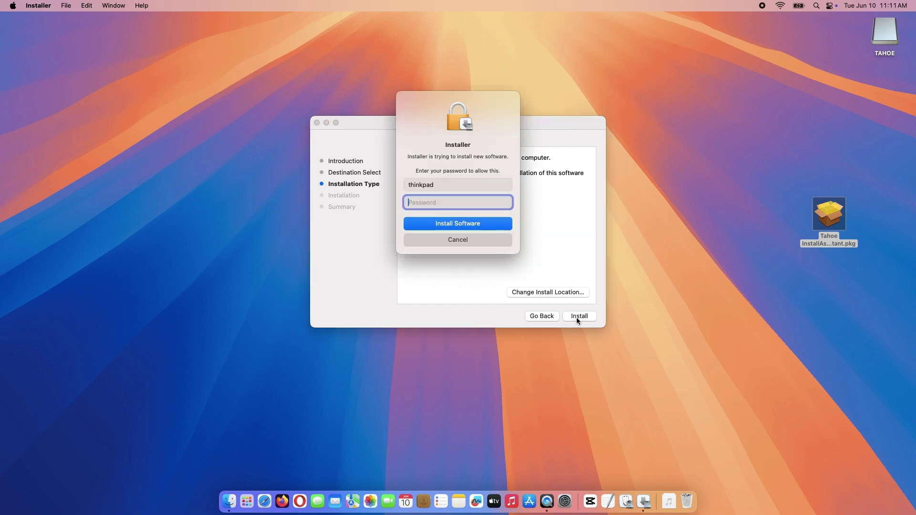
key(Return)
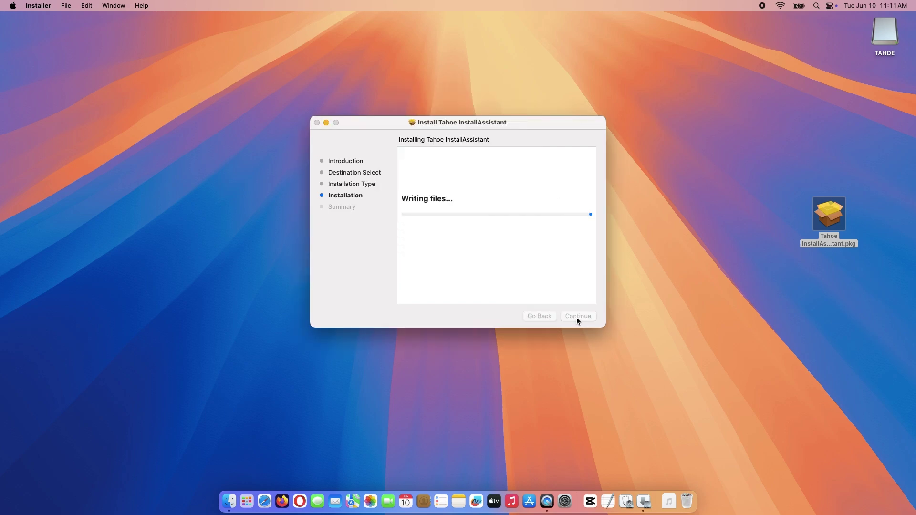
Step: Close the Installer and select Install macOS Beta in the Finder Applications folder
click(575, 317)
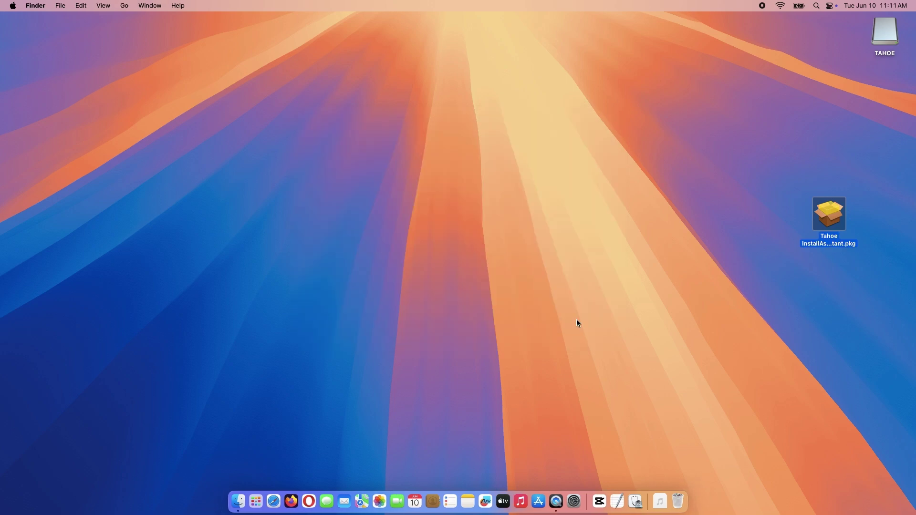
click(241, 489)
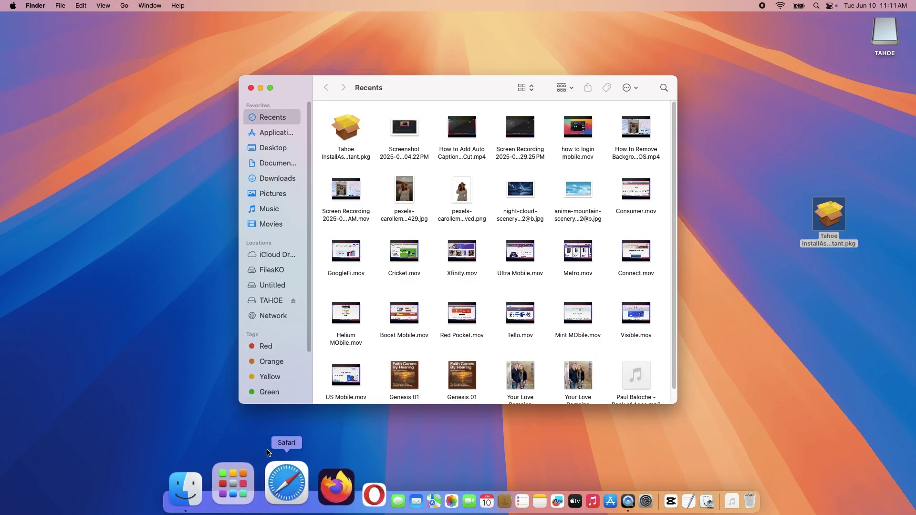
click(296, 135)
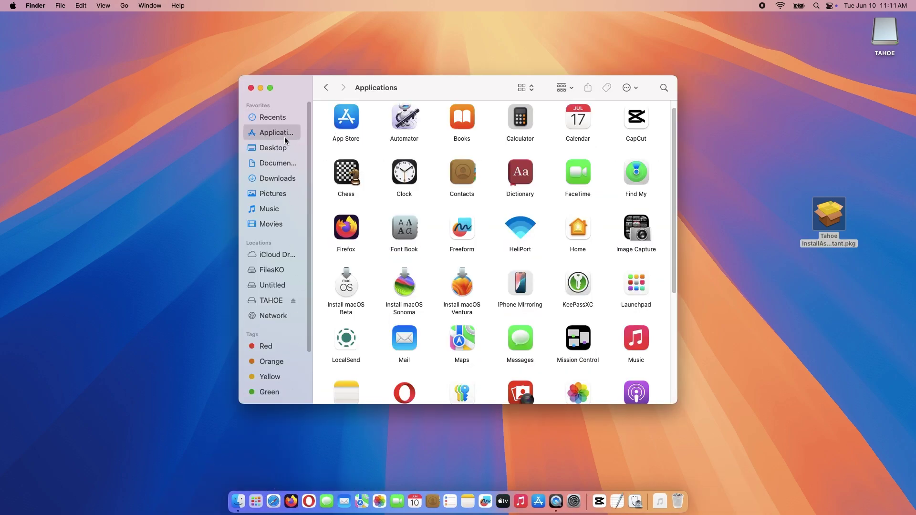
click(347, 289)
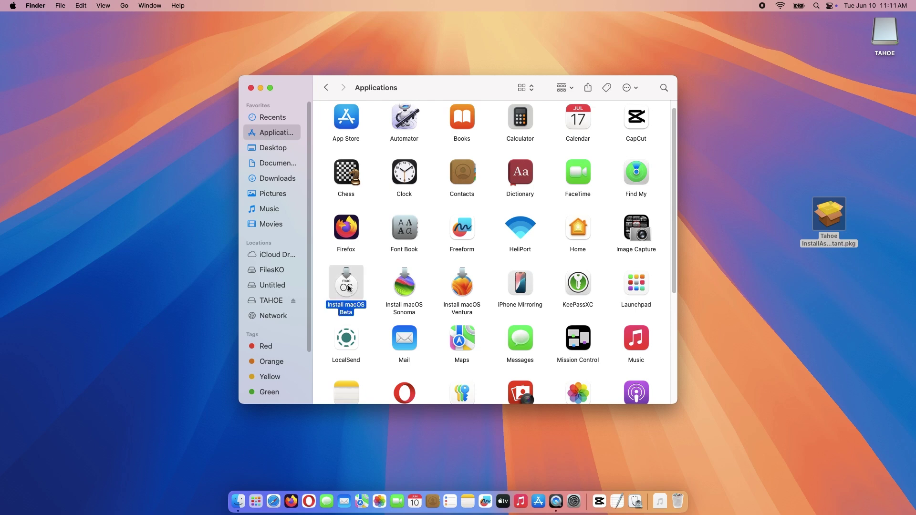
Step: Browse Install macOS Beta's package contents to Contents/Resources and select createinstallmedia
right_click(349, 288)
click(360, 298)
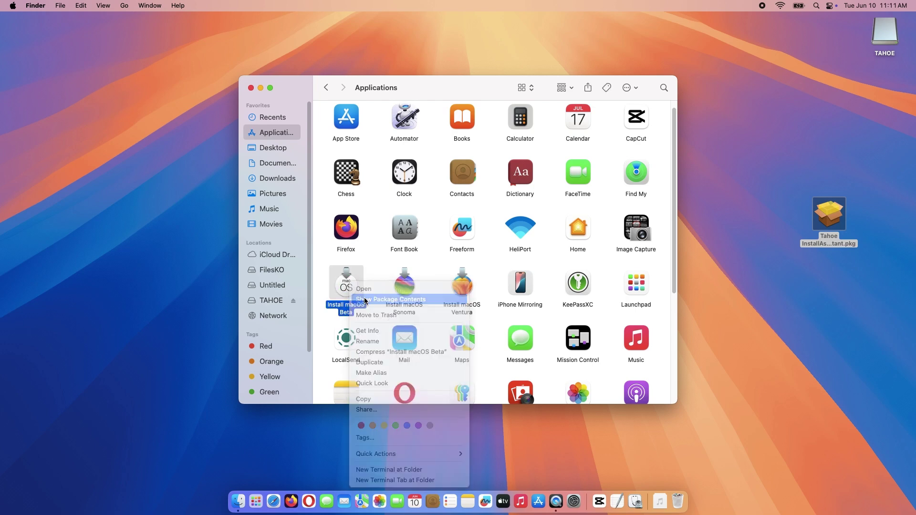
double_click(343, 117)
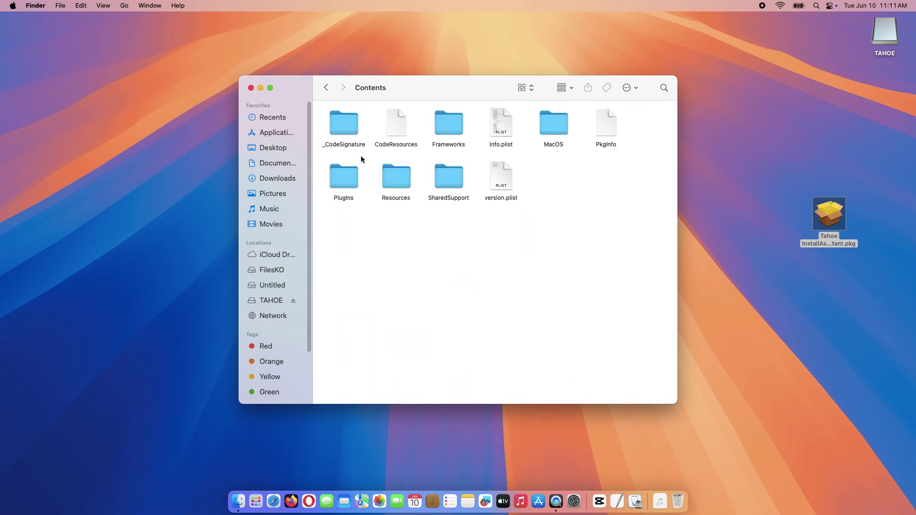
double_click(393, 182)
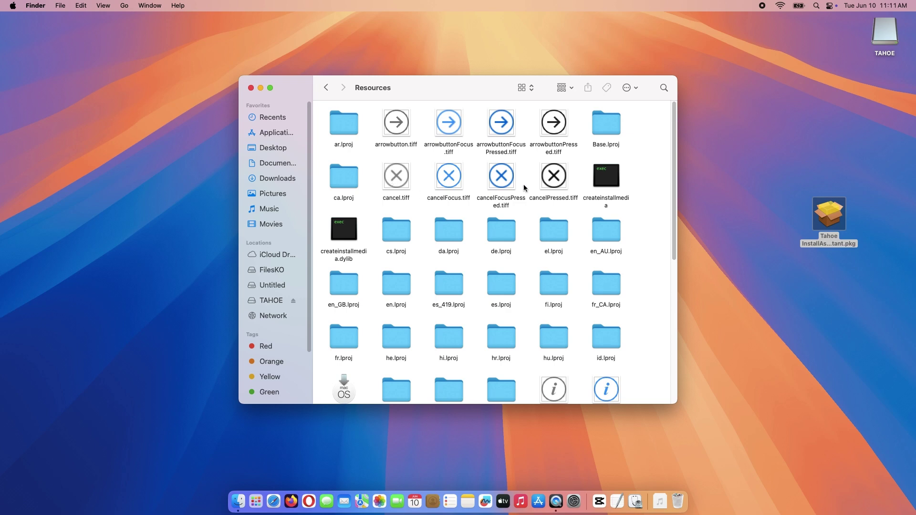
click(610, 185)
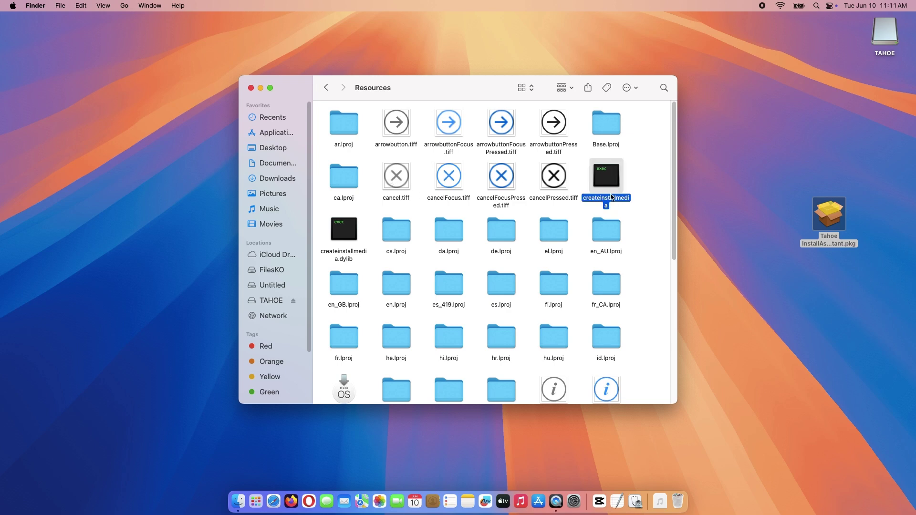
Step: Launch Terminal from Spotlight, enlarge it, and place it beside the Finder window
key(super+space)
text(ter)
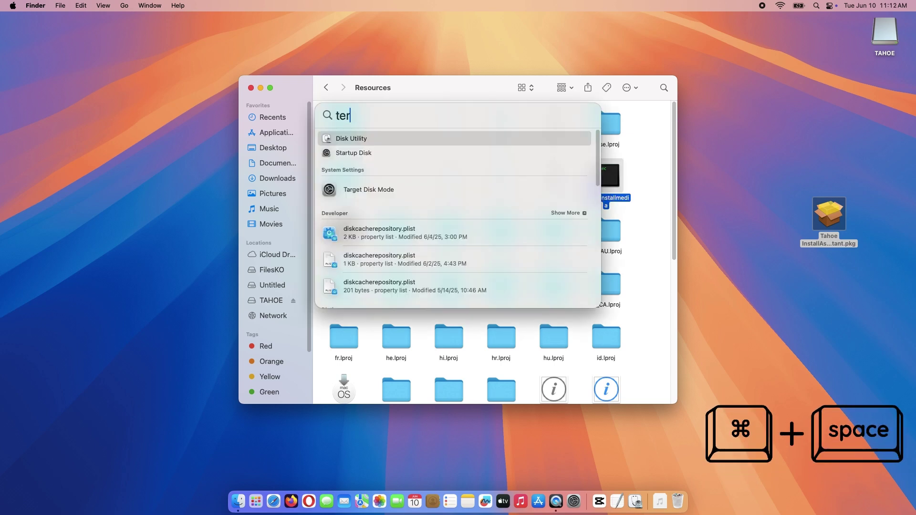
text(minal)
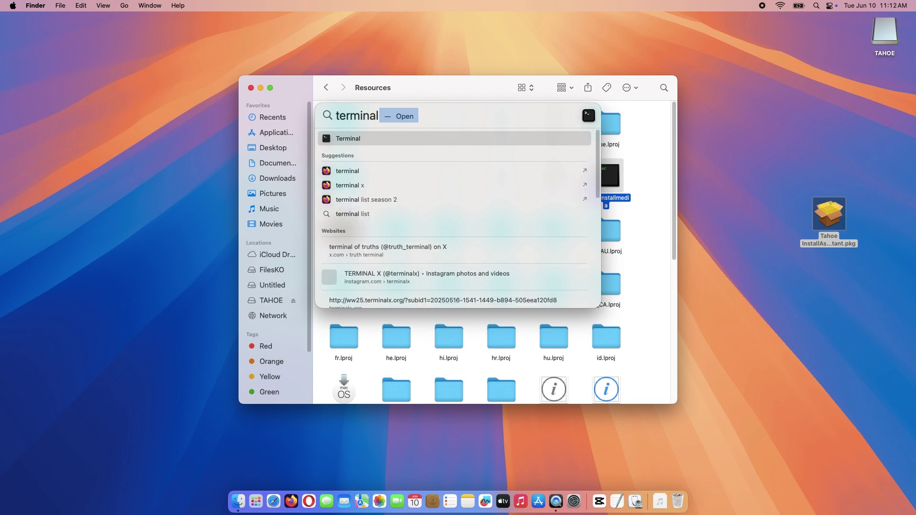
key(Return)
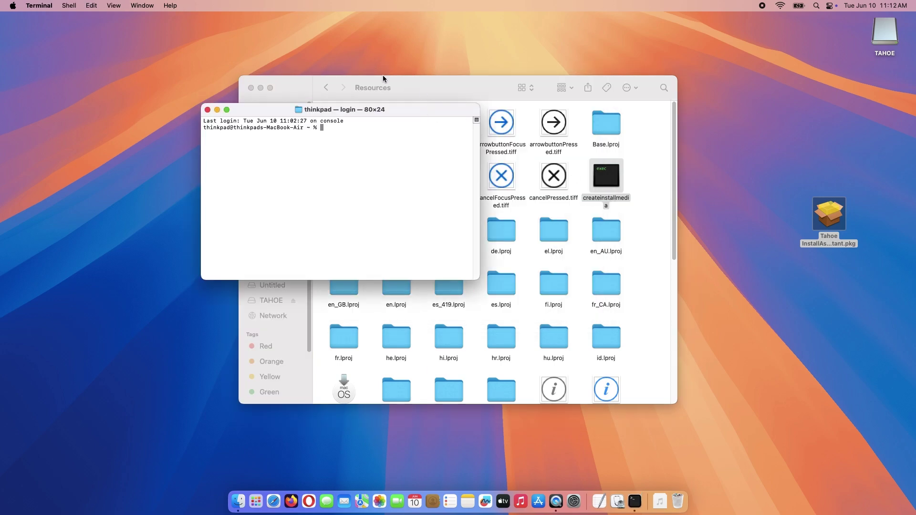
drag(383, 79, 627, 131)
click(412, 107)
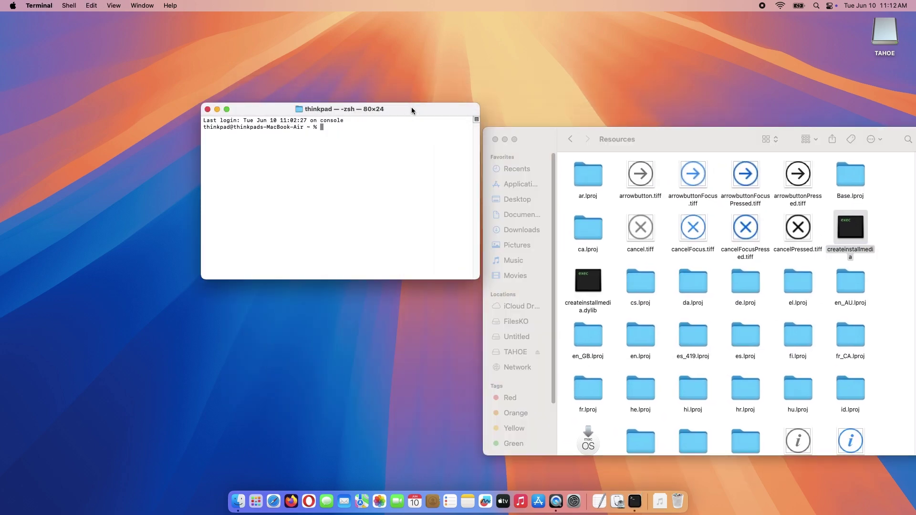
key(super+plus)
key(super+plus)
key(super+plus)
mouse_move(417, 110)
mouse_down()
mouse_move(245, 104)
mouse_move(261, 110)
mouse_up()
text(sudo)
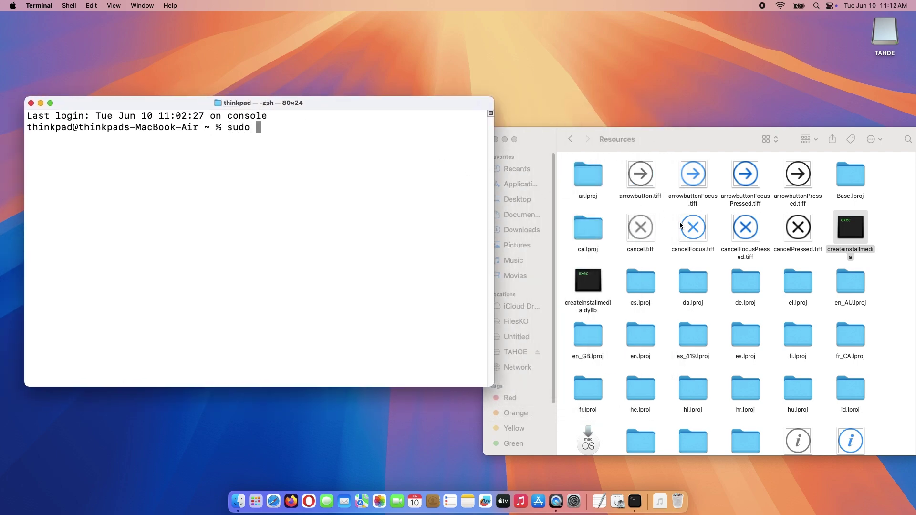
Step: Run sudo createinstallmedia --volume /Volumes/TAHOE using dragged-in paths
mouse_move(850, 227)
mouse_down()
mouse_move(594, 220)
mouse_move(334, 163)
mouse_up()
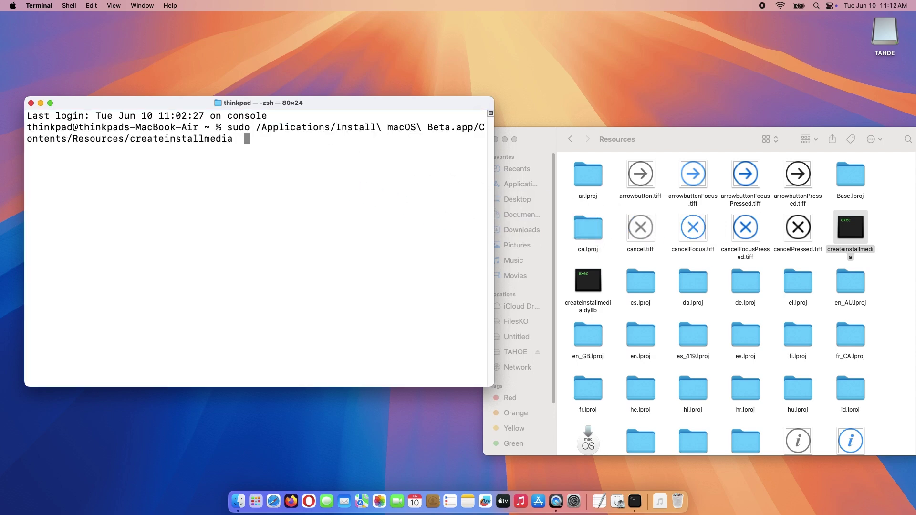
text(--vol)
text(ume)
mouse_move(885, 34)
mouse_down()
mouse_move(546, 146)
mouse_move(393, 162)
mouse_up()
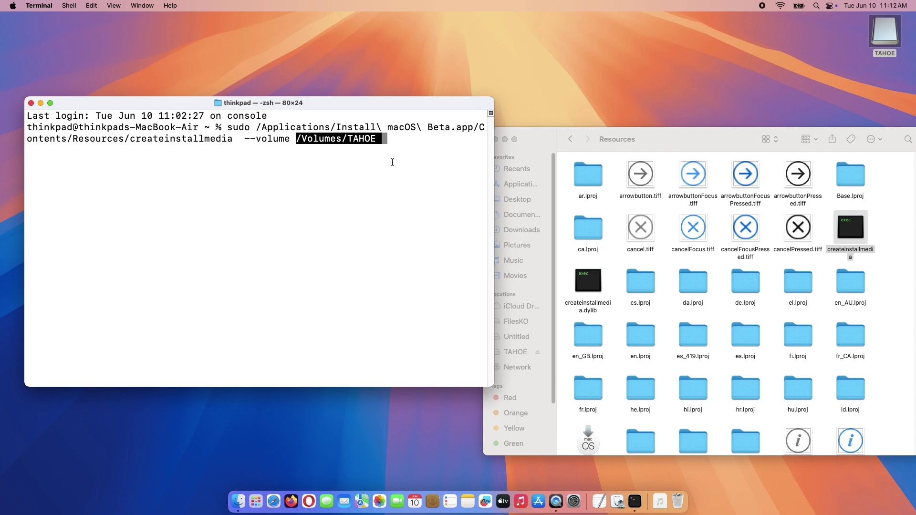
key(Return)
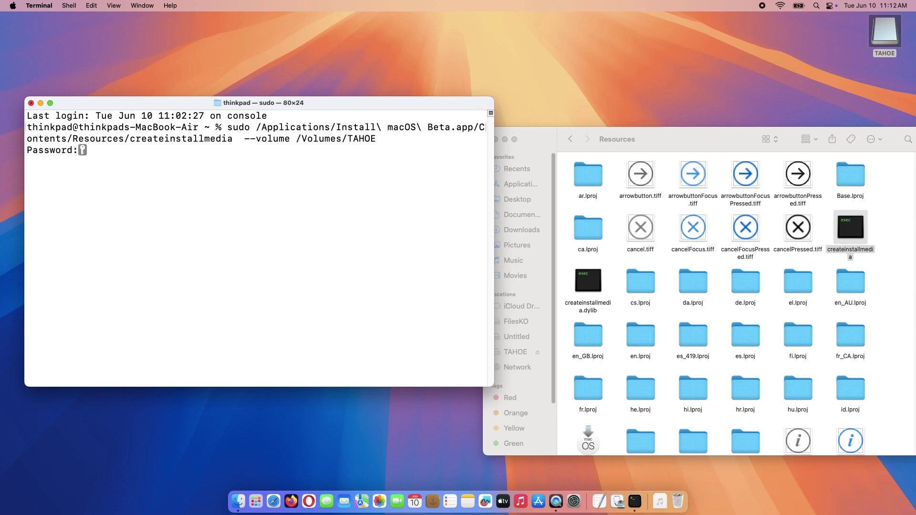
Step: Authorize and confirm erasing TAHOE, highlight the completion message, and close Terminal
key(Return)
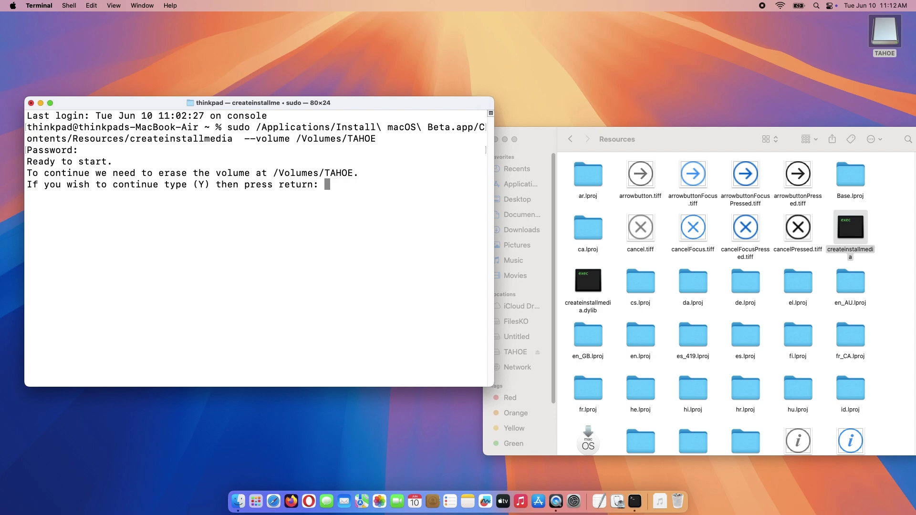
text(Y)
key(Return)
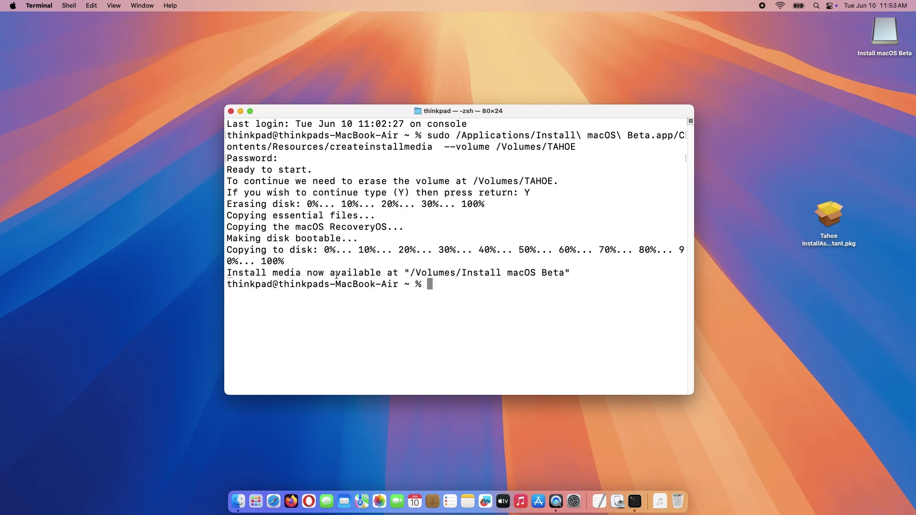
drag(337, 275, 576, 273)
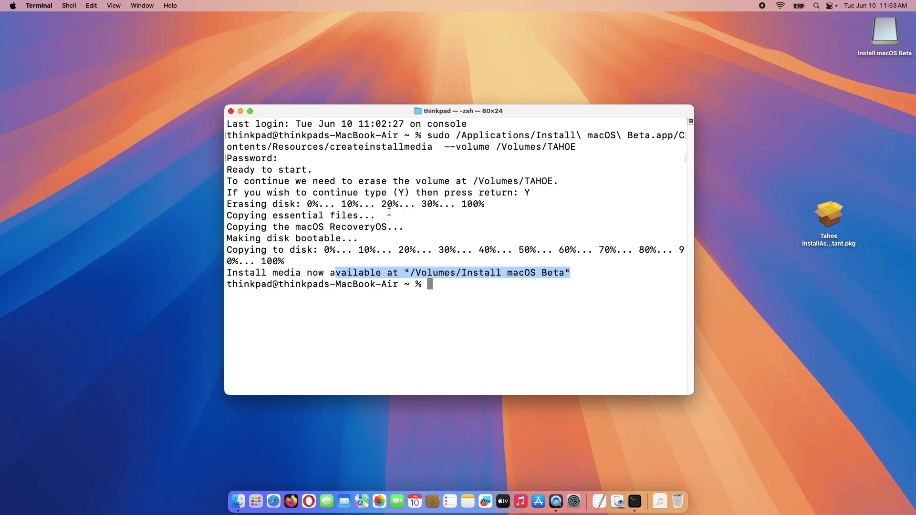
click(230, 112)
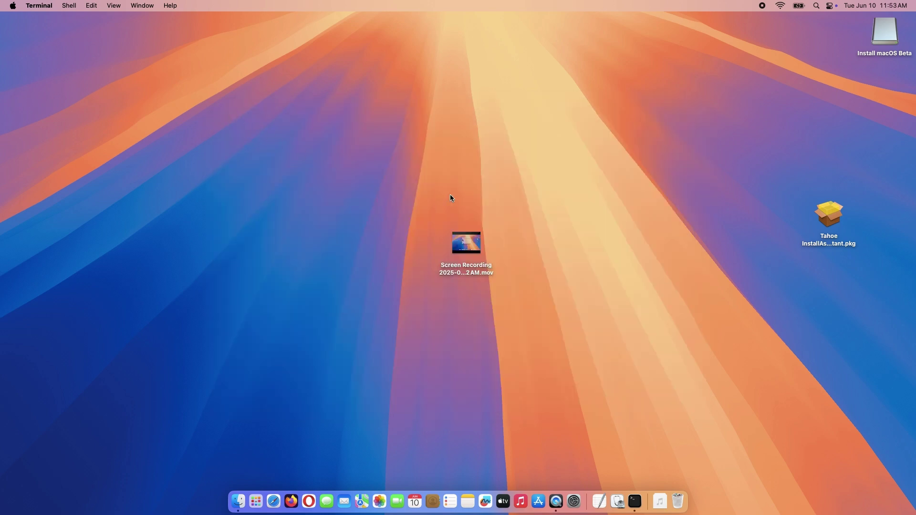